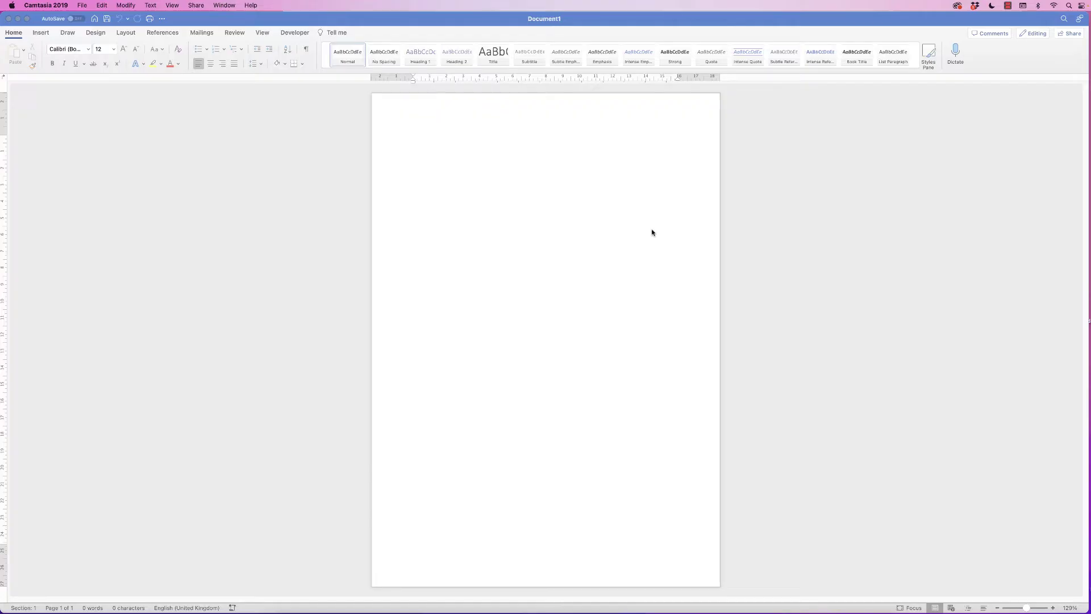
Insert a table with five columns and four rows into the blank document.
{"action": "left_click", "coordinate": [41, 32]}
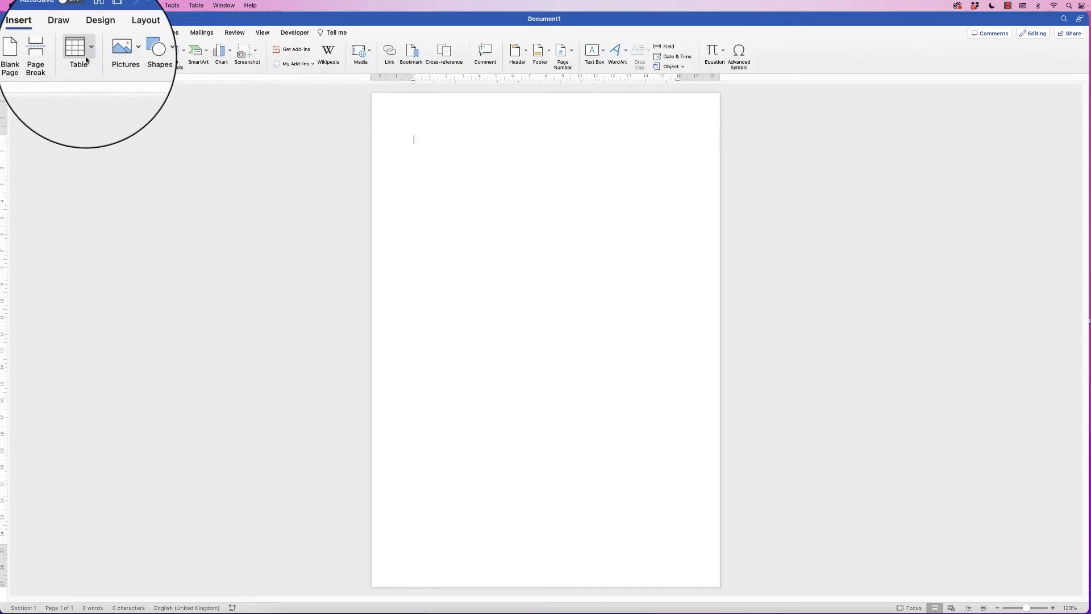
{"action": "left_click", "coordinate": [86, 50]}
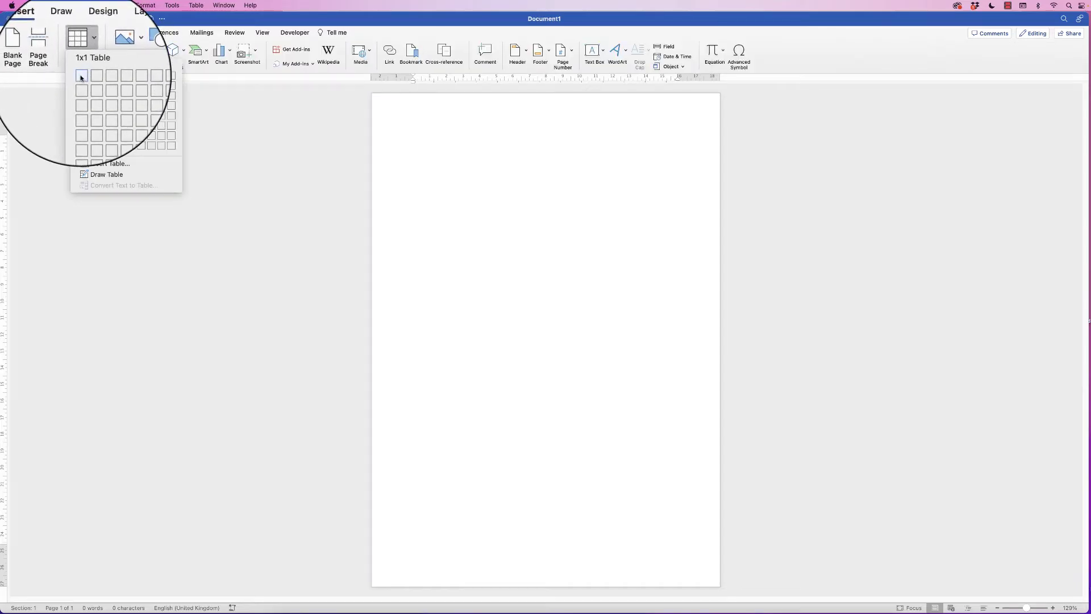
{"action": "left_click", "coordinate": [122, 107]}
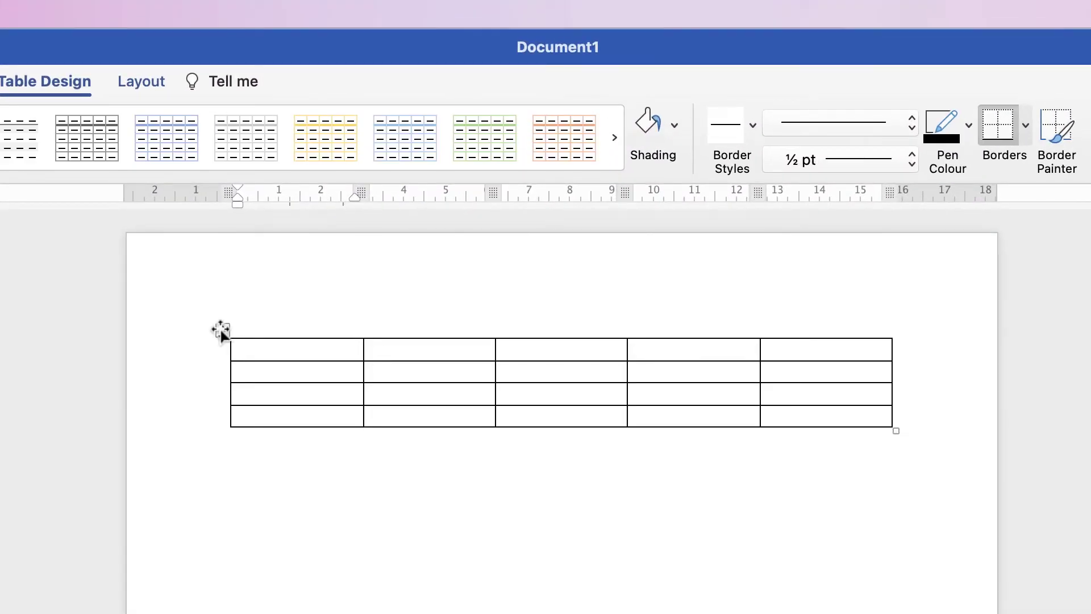
Select the whole table and set the height of its rows to 1.5 cm.
{"action": "left_click", "coordinate": [223, 330]}
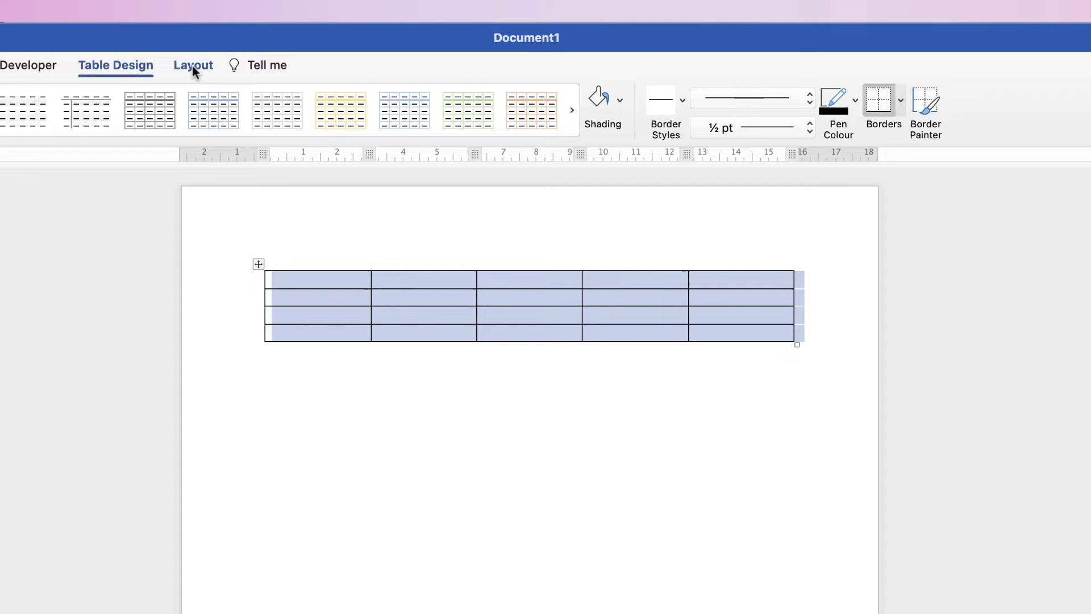
{"action": "left_click", "coordinate": [192, 66]}
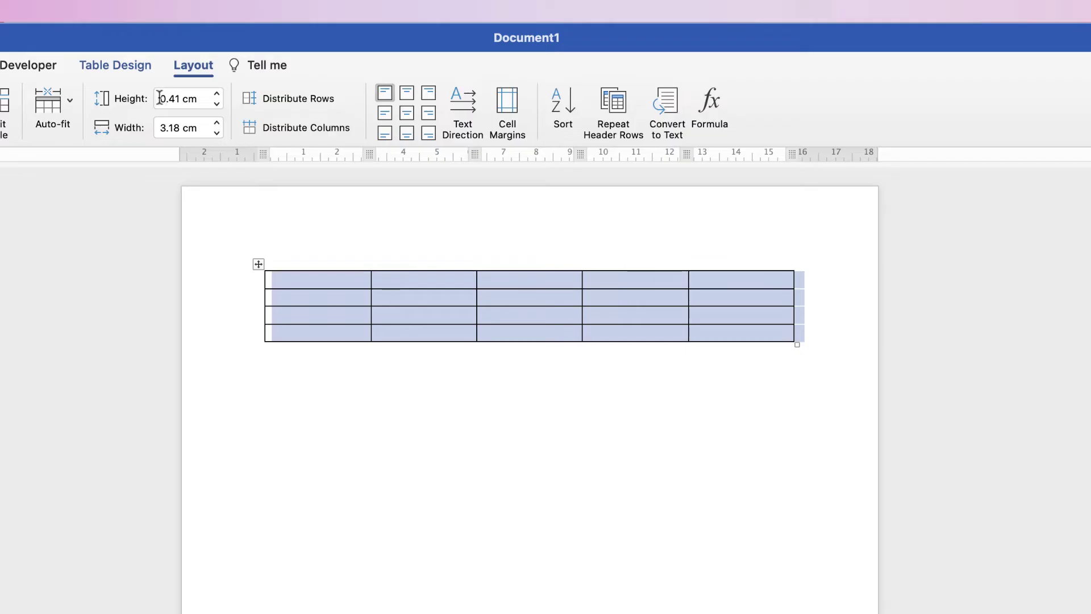
{"action": "left_click", "coordinate": [217, 94]}
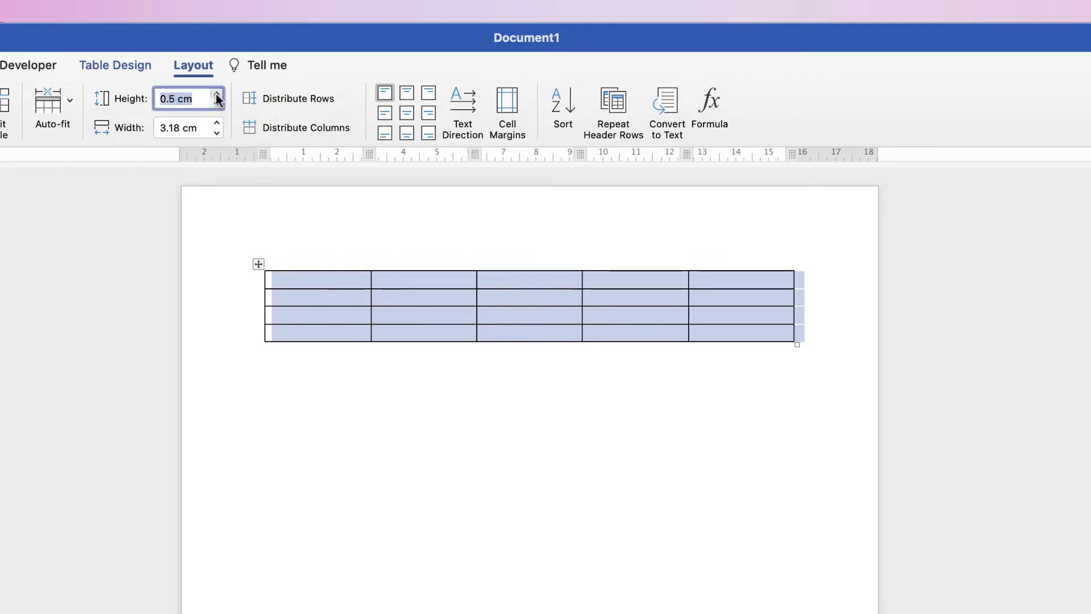
{"action": "left_click", "coordinate": [191, 99]}
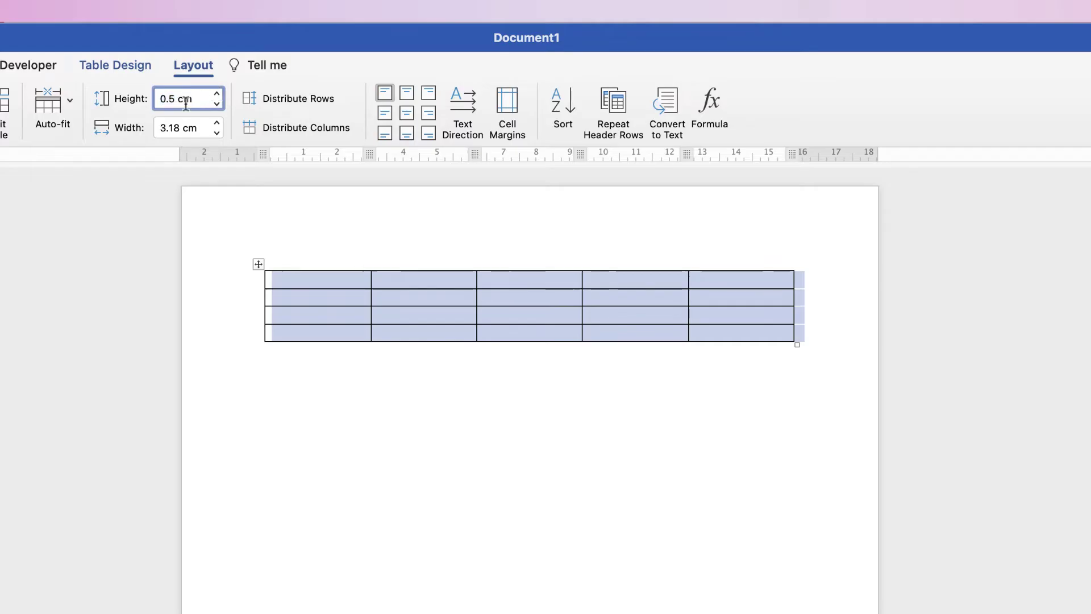
{"action": "left_click_drag", "start_coordinate": [191, 99], "coordinate": [157, 99]}
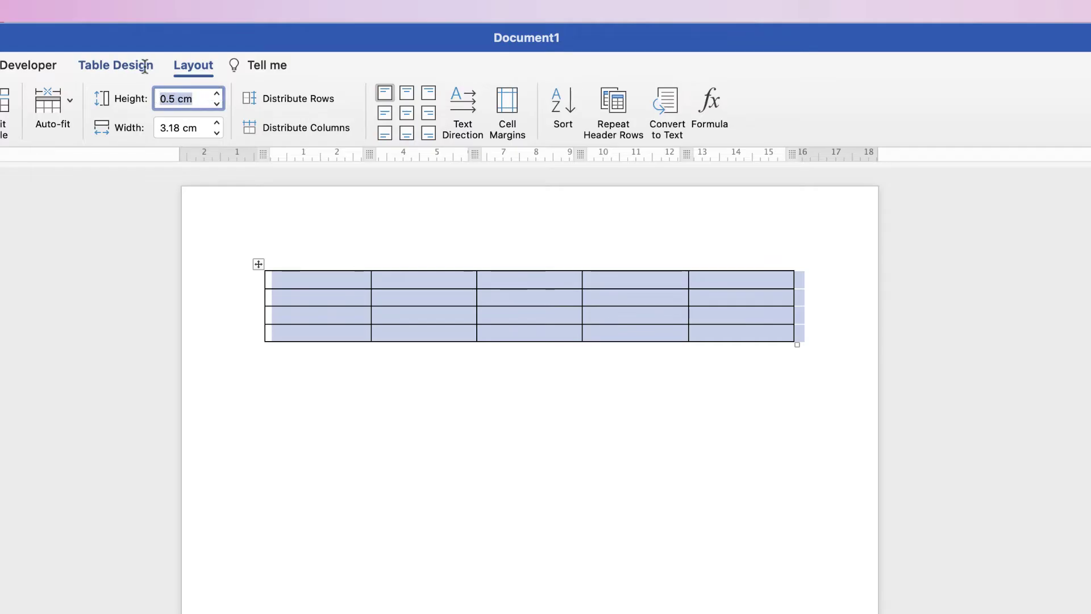
{"action": "type", "text": "1.5"}
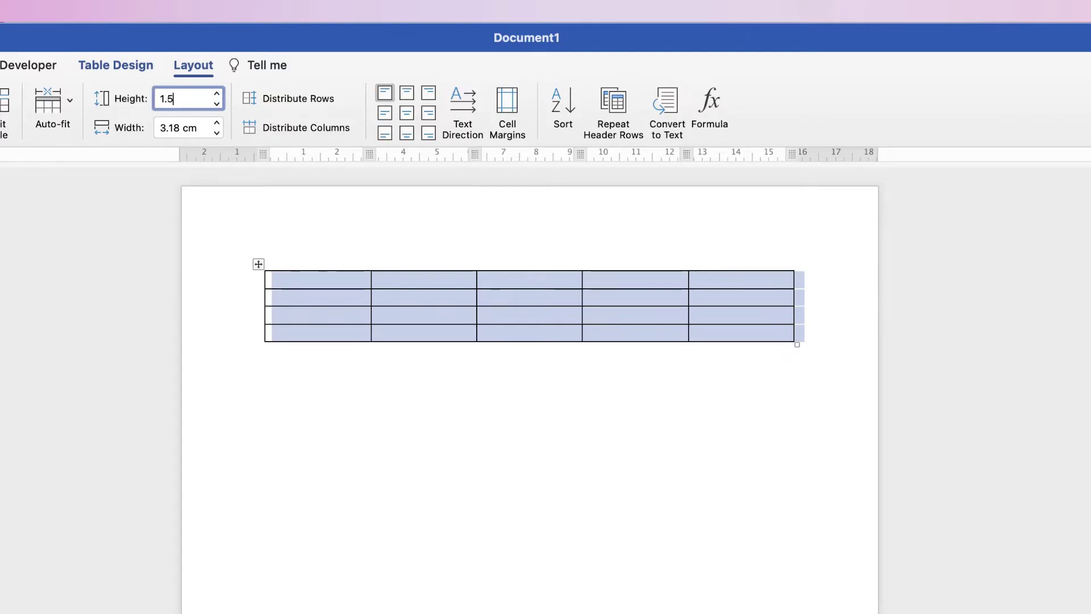
{"action": "key", "text": "Return"}
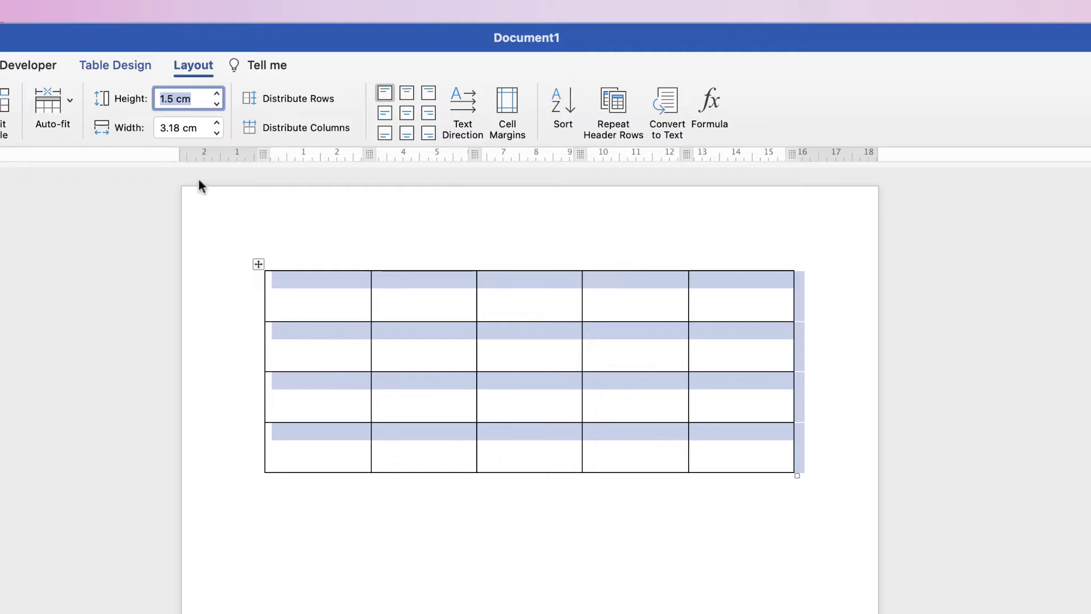
Try a width of 2 cm for all the table's columns, undo that width change and deselect the table.
{"action": "left_click", "coordinate": [180, 129]}
{"action": "left_click_drag", "start_coordinate": [200, 128], "coordinate": [144, 149]}
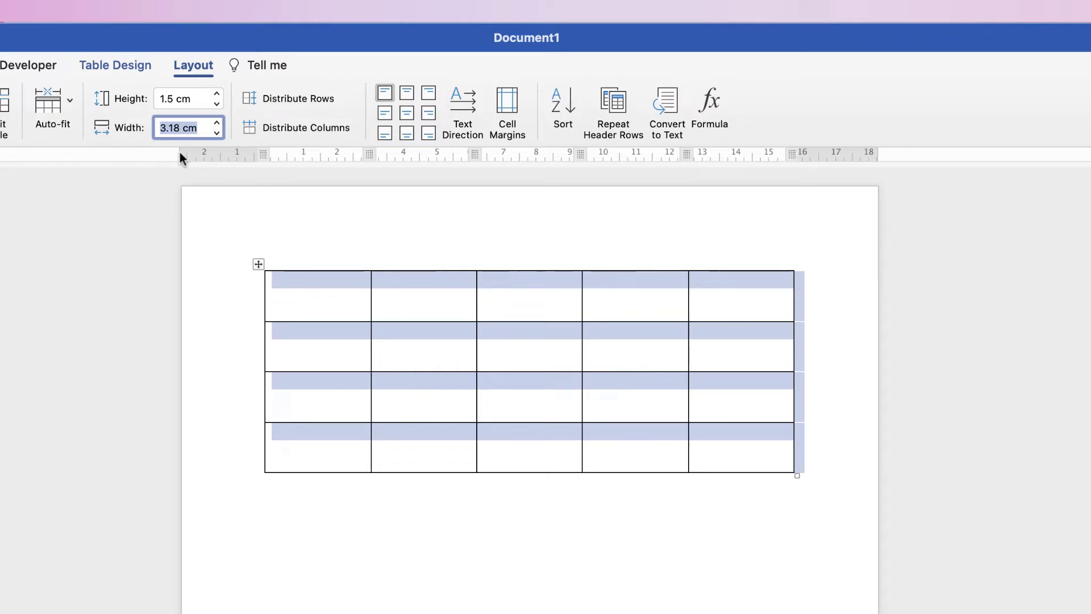
{"action": "type", "text": "2"}
{"action": "key", "text": "Return"}
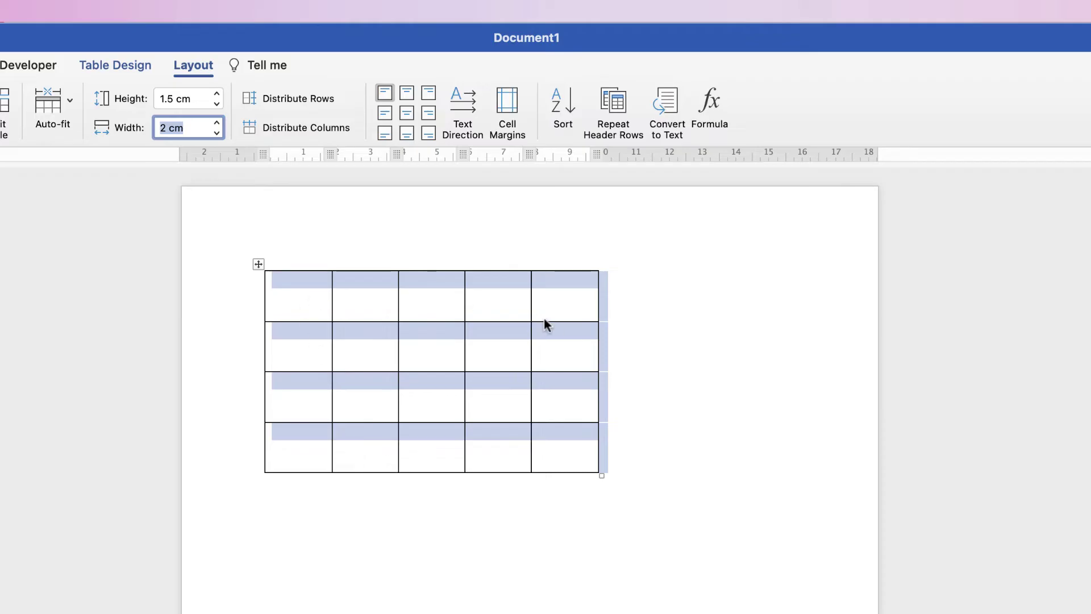
{"action": "key", "text": "super+z"}
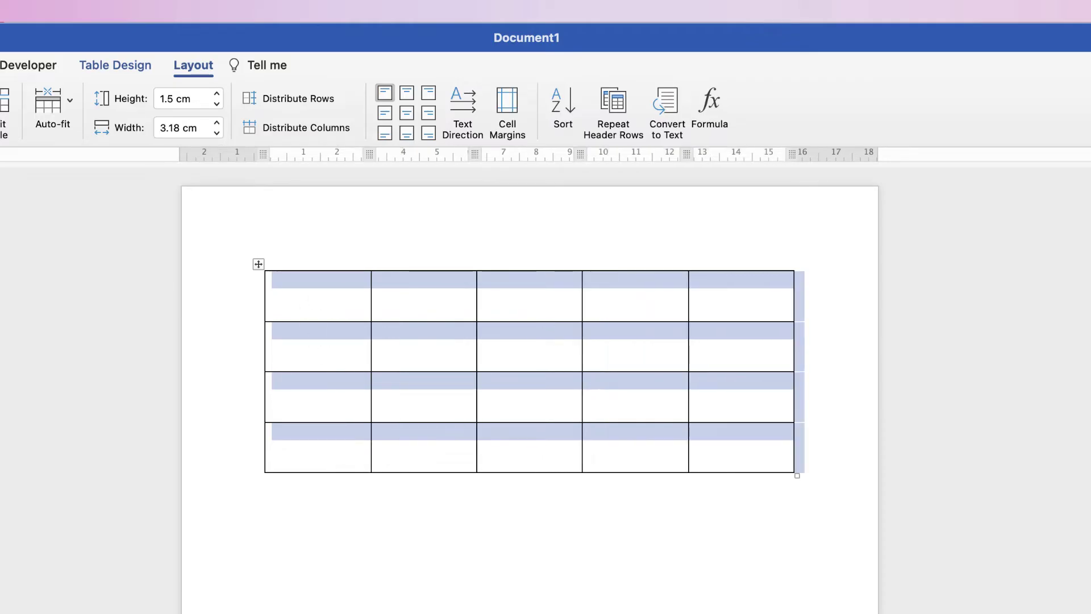
{"action": "left_click", "coordinate": [635, 350]}
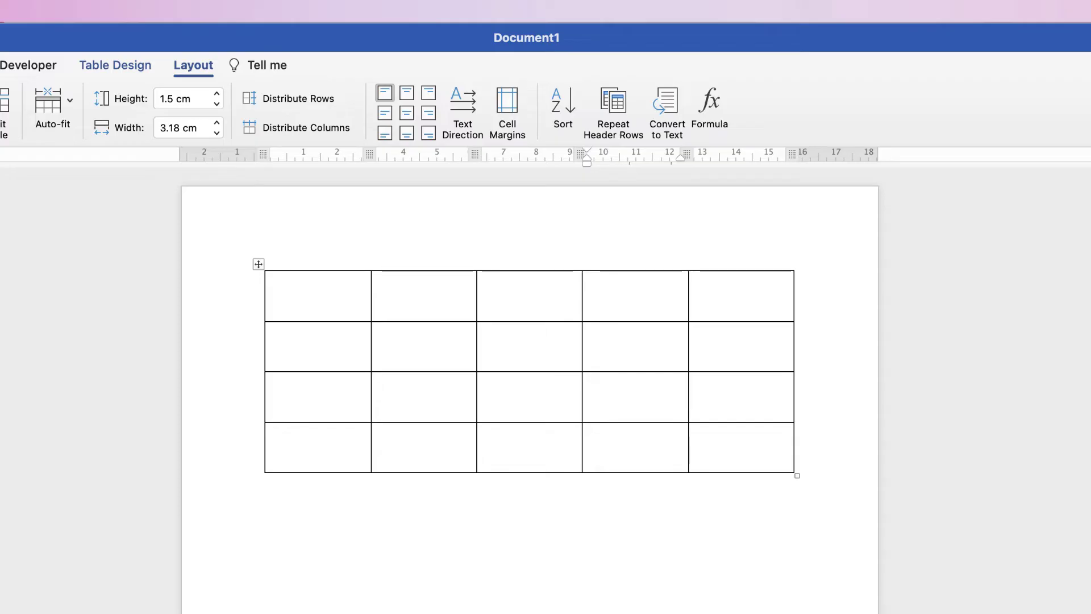
Narrow the top row's first cell to about half its width, and widen the first-column cells in the three rows below to about 3.4 cm.
{"action": "left_click", "coordinate": [271, 281]}
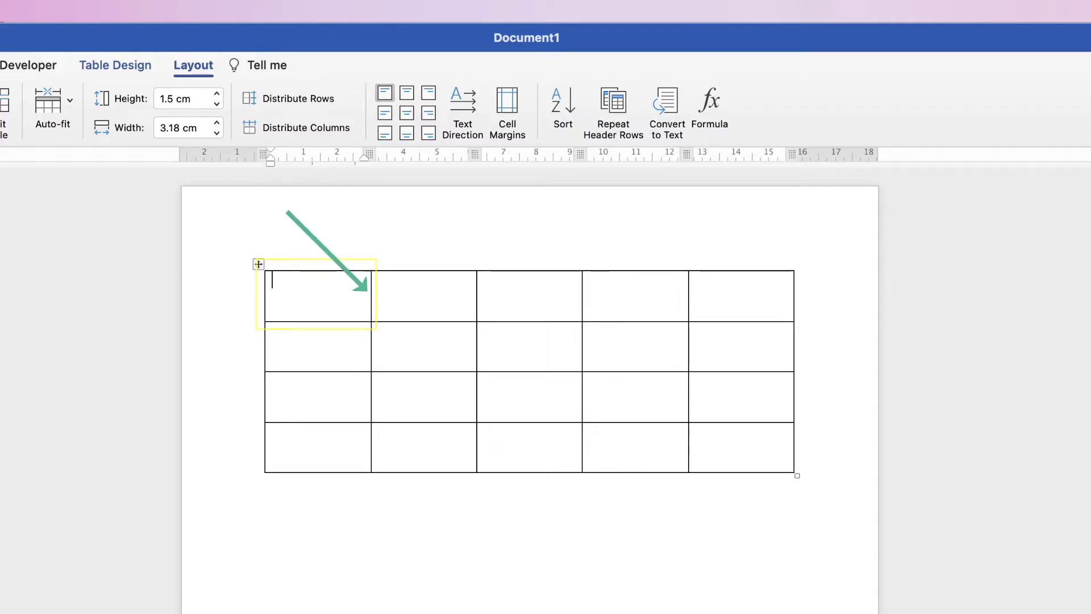
{"action": "mouse_move", "coordinate": [371, 295]}
{"action": "left_mouse_down"}
{"action": "mouse_move", "coordinate": [349, 296]}
{"action": "mouse_move", "coordinate": [371, 296]}
{"action": "left_mouse_up"}
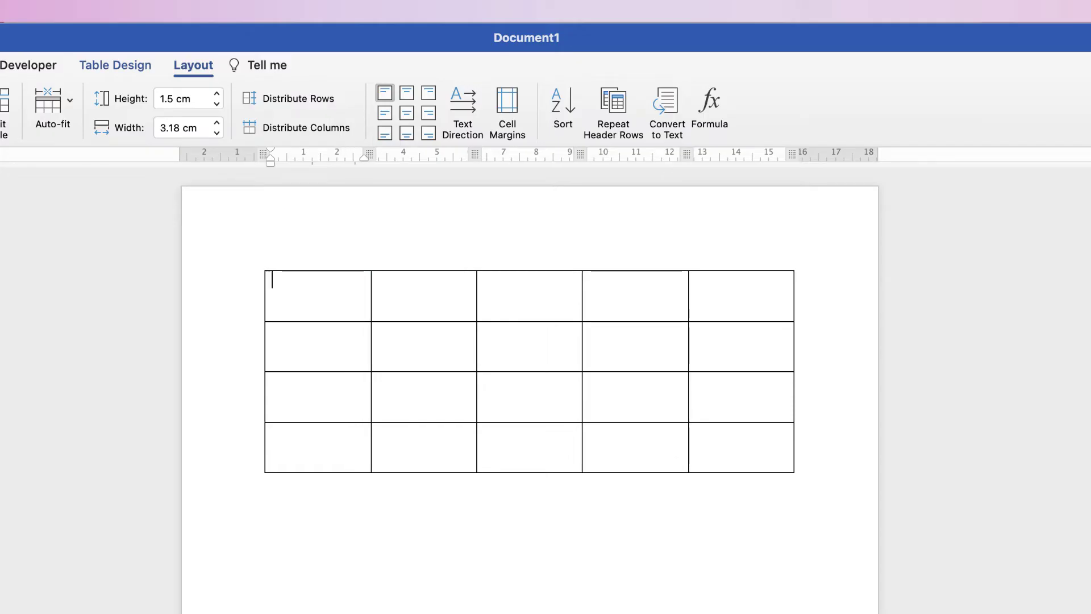
{"action": "key", "text": "shift+Right"}
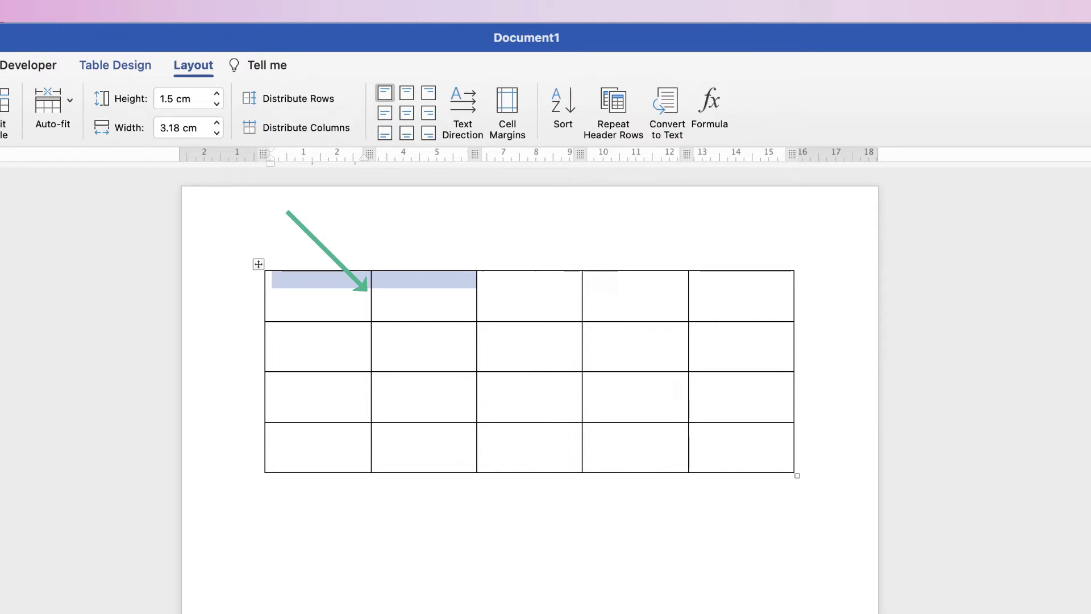
{"action": "left_click_drag", "start_coordinate": [371, 296], "coordinate": [321, 295]}
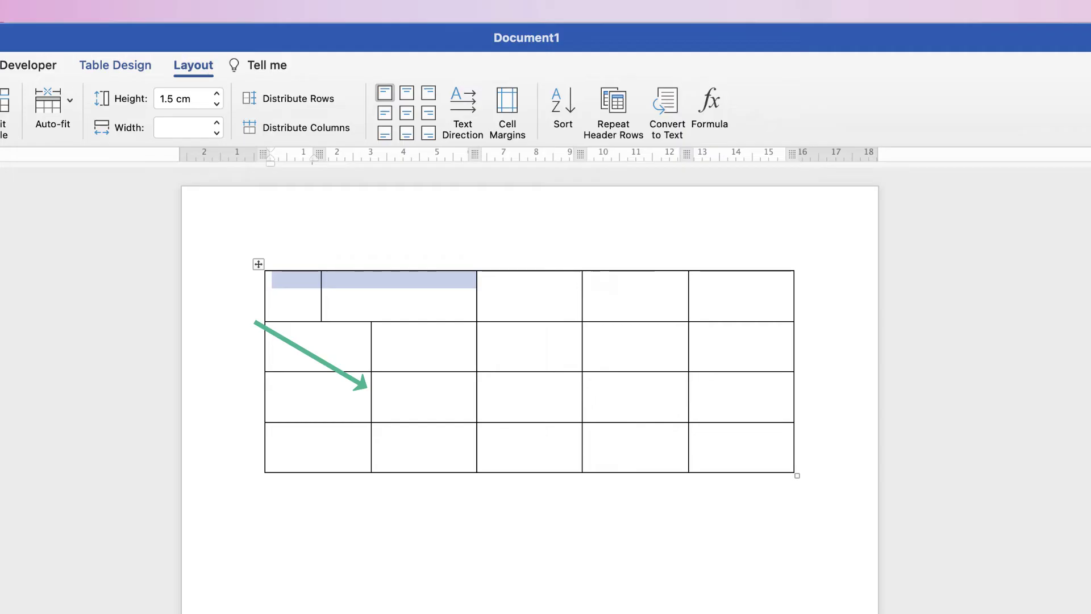
{"action": "mouse_move", "coordinate": [371, 389]}
{"action": "left_mouse_down"}
{"action": "mouse_move", "coordinate": [448, 398]}
{"action": "mouse_move", "coordinate": [377, 398]}
{"action": "left_mouse_up"}
{"action": "left_click_drag", "start_coordinate": [292, 295], "coordinate": [392, 295]}
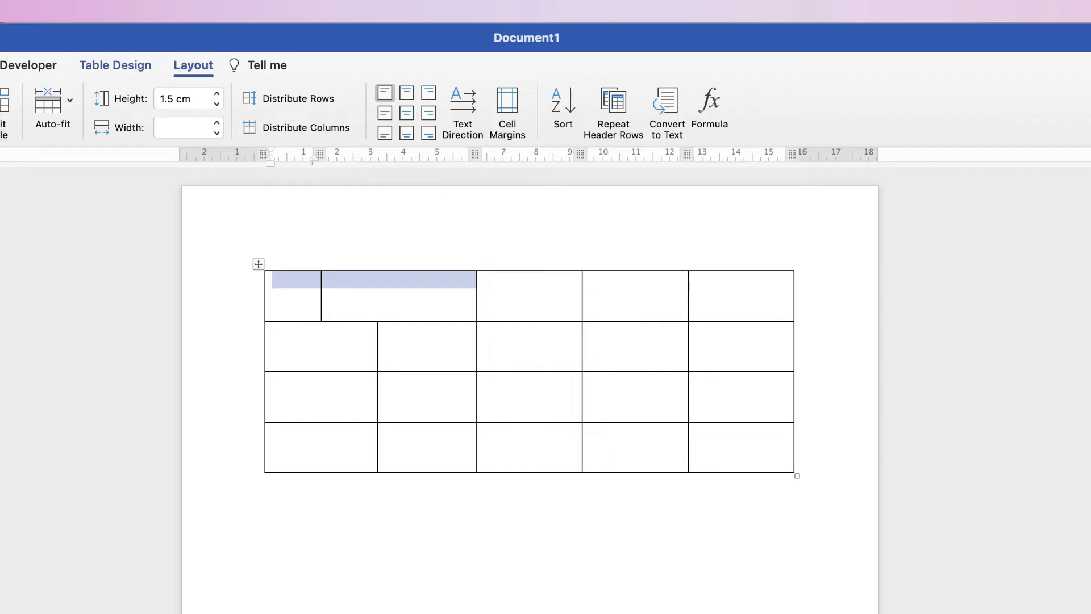
Split the second cell of the second row into 2 columns and 1 row.
{"action": "left_click", "coordinate": [386, 332]}
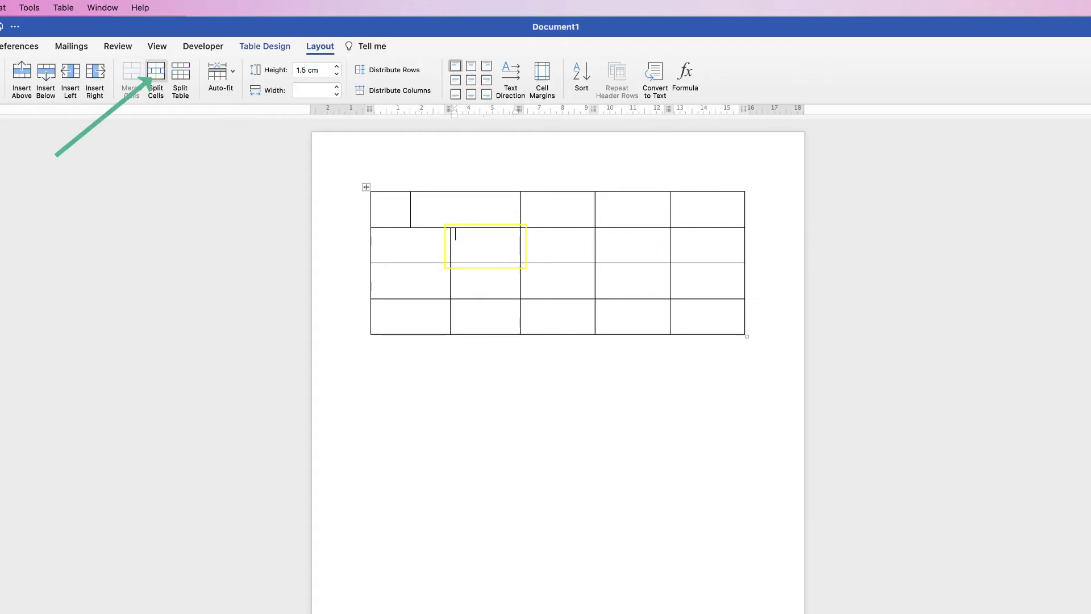
{"action": "left_click", "coordinate": [155, 72]}
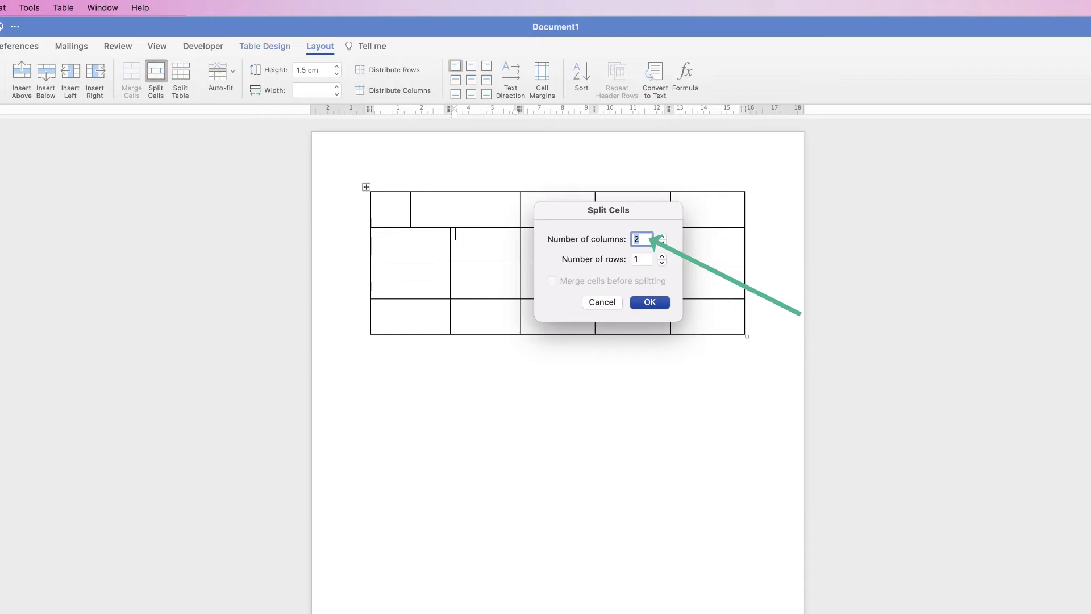
{"action": "key", "text": "Return"}
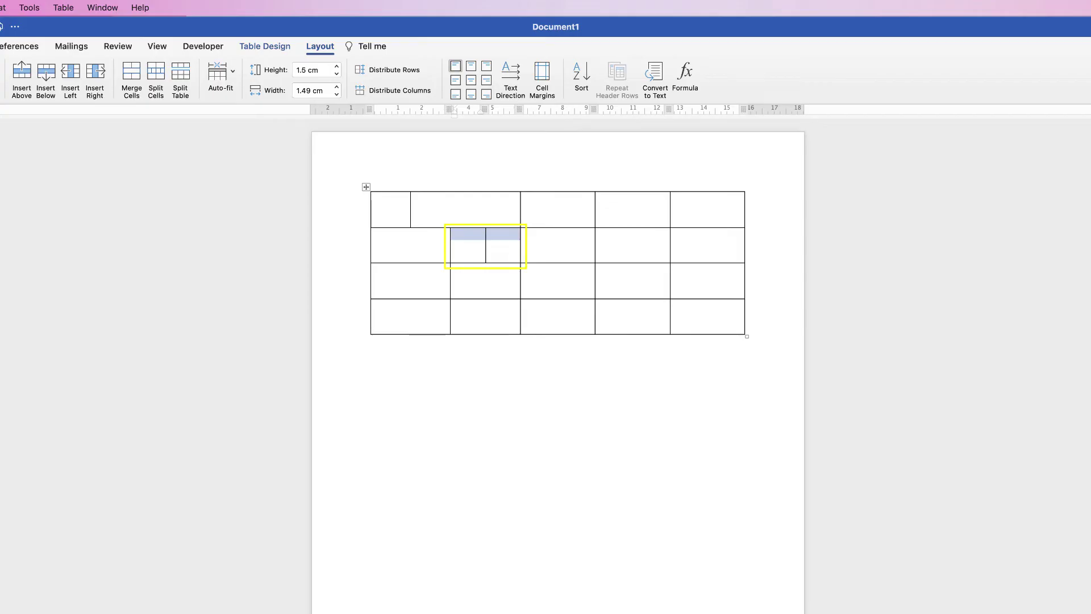
{"action": "mouse_move", "coordinate": [486, 244]}
{"action": "left_mouse_down"}
{"action": "mouse_move", "coordinate": [476, 245]}
{"action": "mouse_move", "coordinate": [503, 245]}
{"action": "left_mouse_up"}
Split the first cell of the second row into 1 column and 2 rows.
{"action": "left_click", "coordinate": [410, 245]}
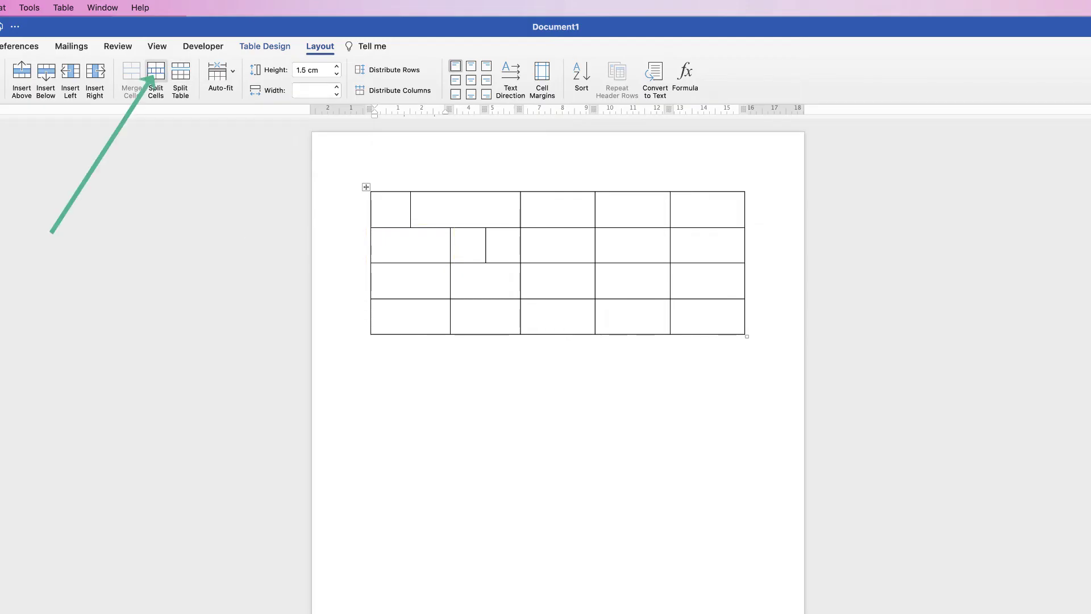
{"action": "left_click", "coordinate": [156, 71]}
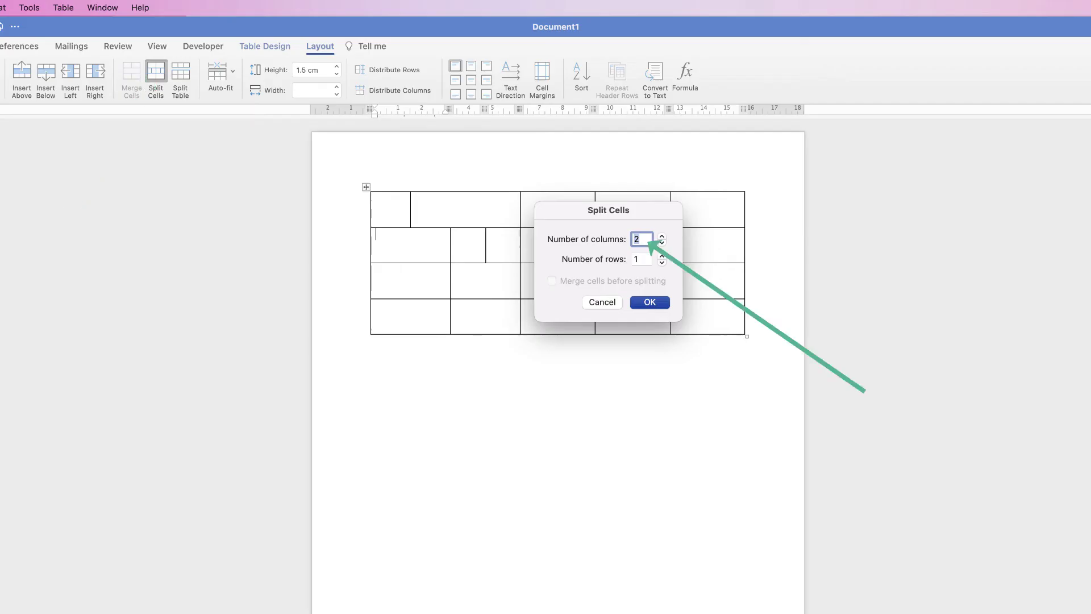
{"action": "type", "text": "1"}
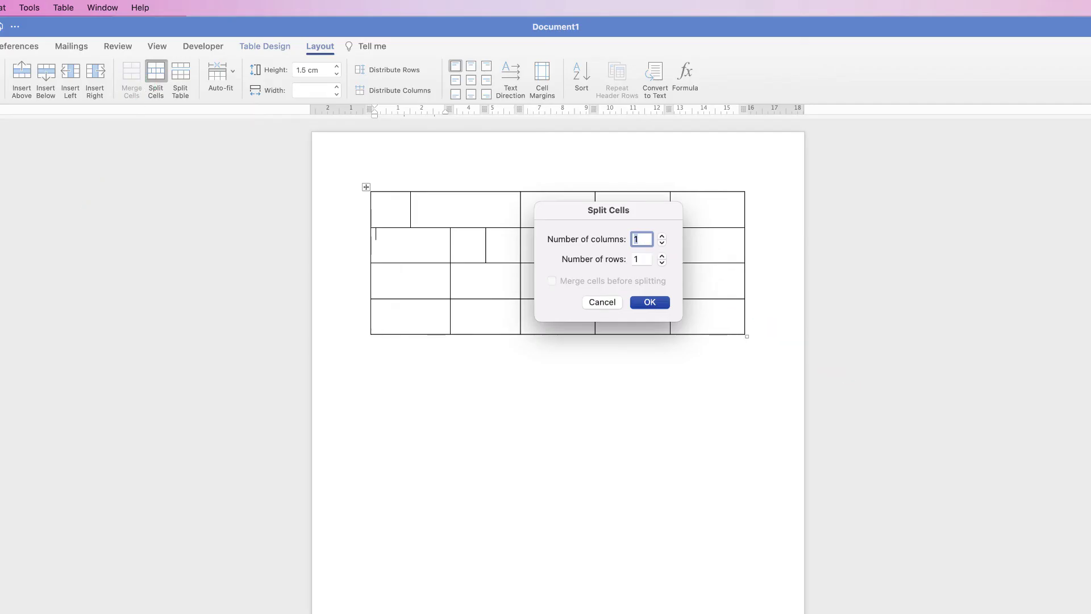
{"action": "key", "text": "Tab"}
{"action": "type", "text": "2"}
{"action": "key", "text": "Return"}
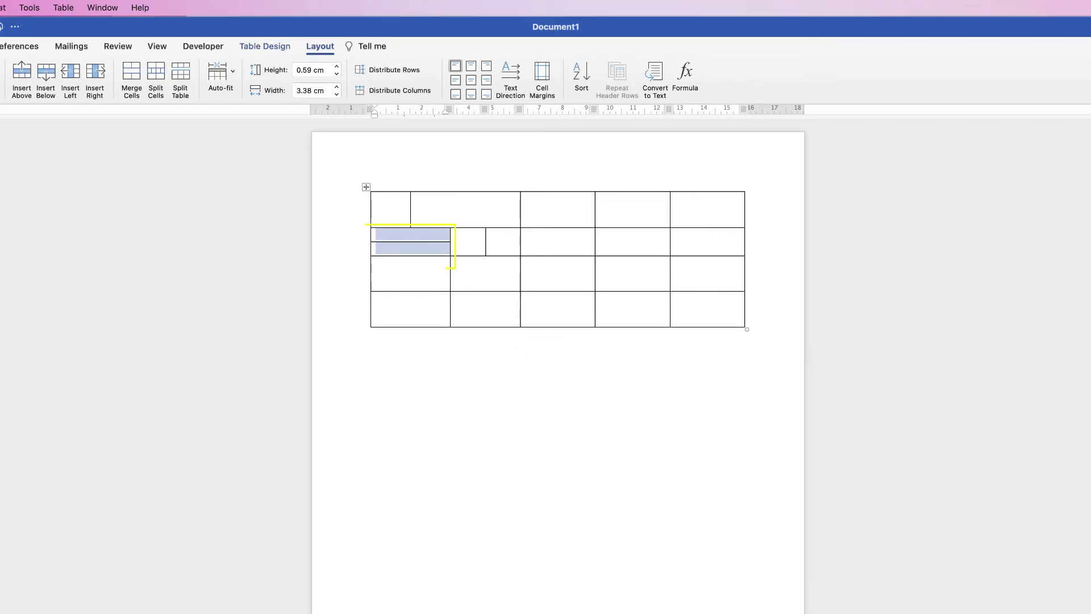
{"action": "left_click", "coordinate": [377, 235]}
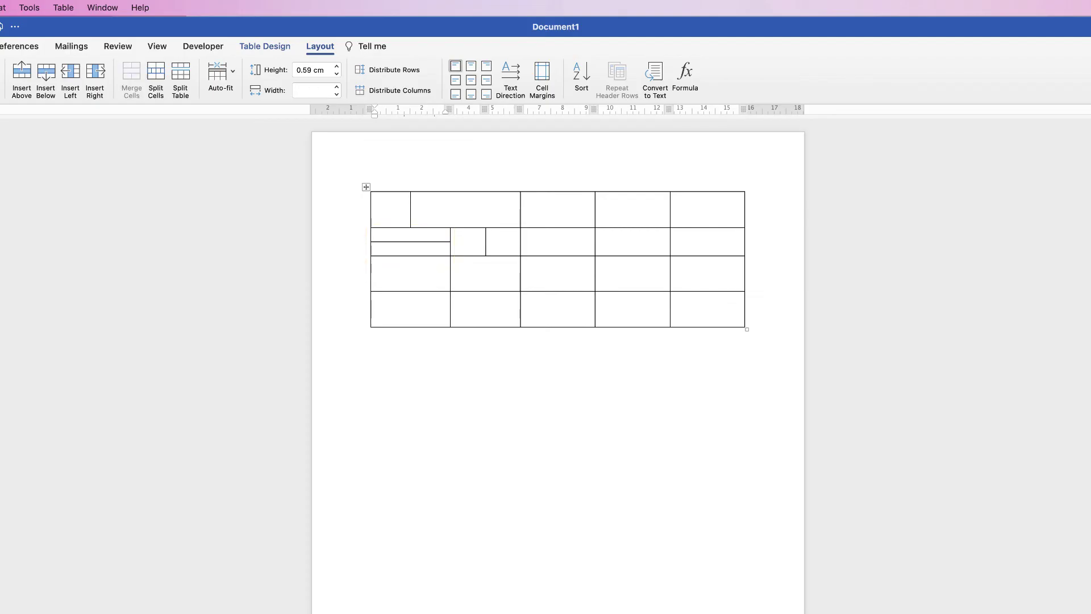
Split the entire third row into 5 columns and 2 rows, merging its cells first, and align its first inner border with the row below.
{"action": "left_click_drag", "start_coordinate": [378, 267], "coordinate": [708, 278]}
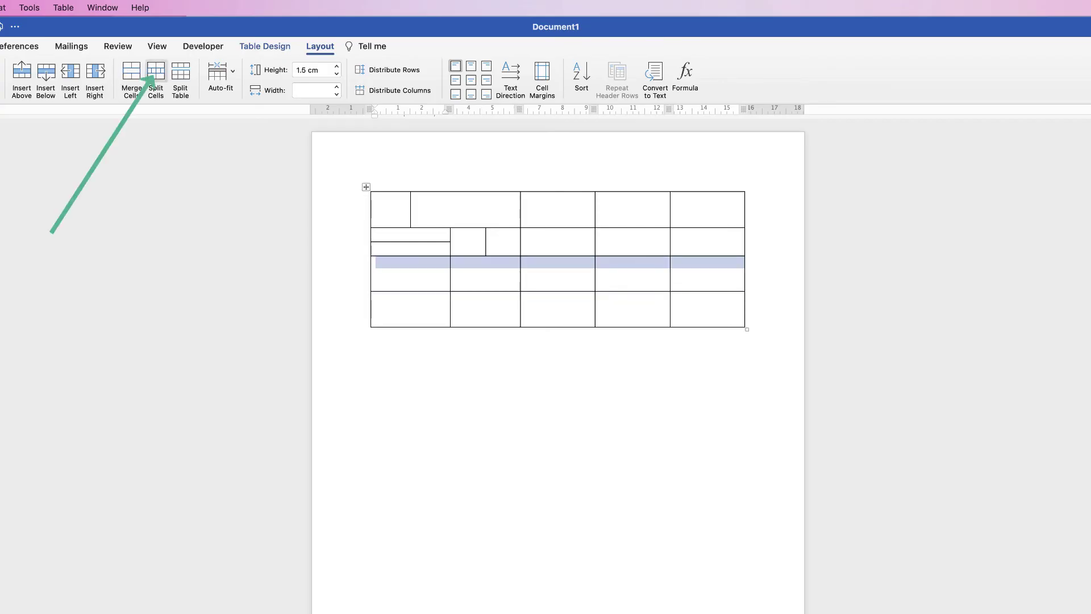
{"action": "left_click", "coordinate": [156, 71]}
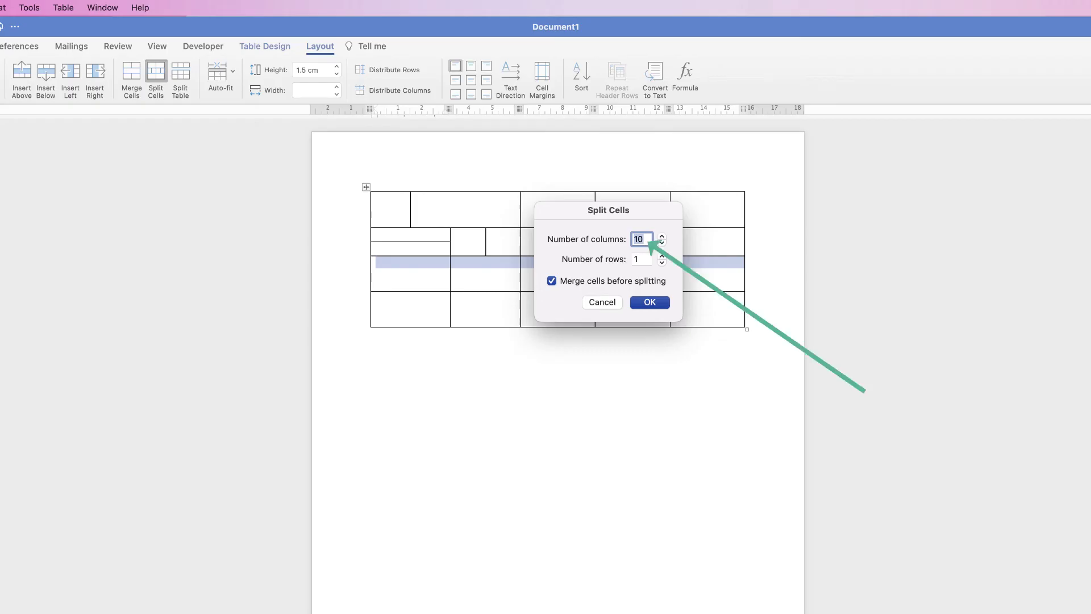
{"action": "key", "text": "Down"}
{"action": "key", "text": "Down"}
{"action": "key", "text": "Down"}
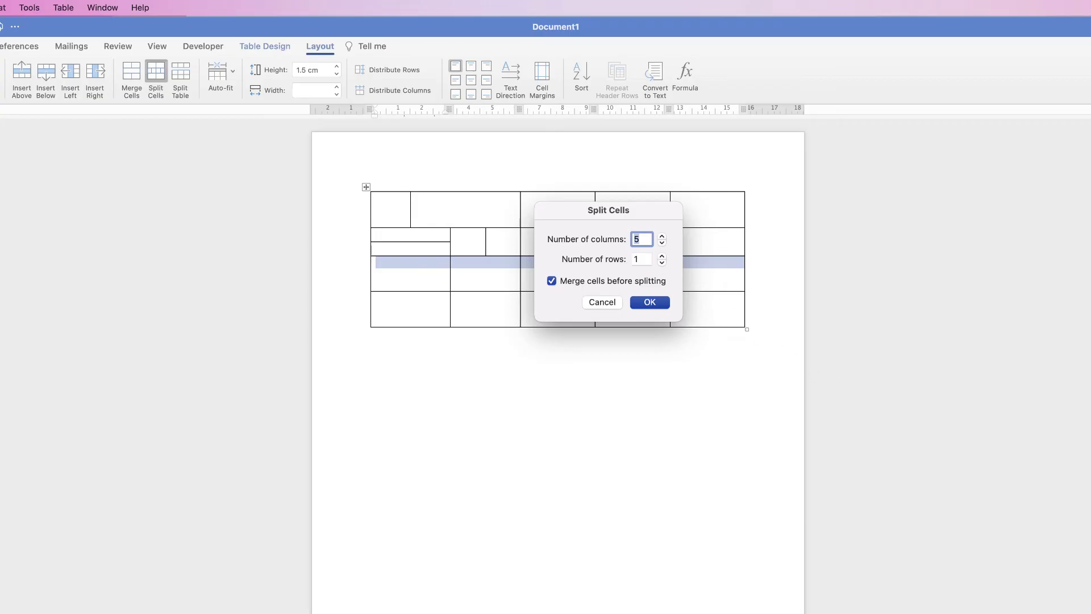
{"action": "key", "text": "Tab"}
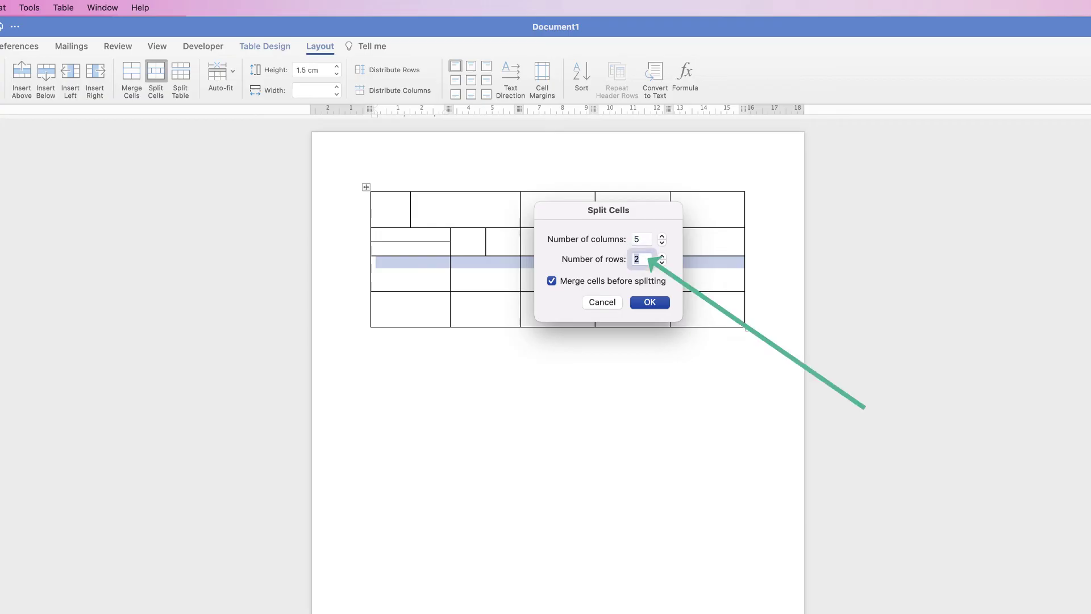
{"action": "key", "text": "Up"}
{"action": "key", "text": "Return"}
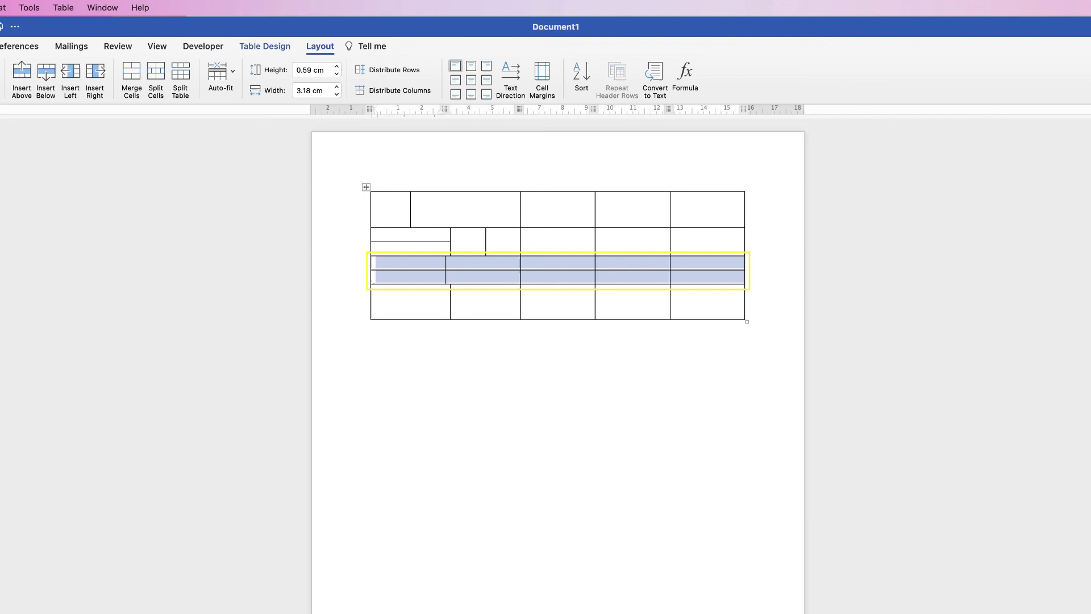
{"action": "left_click_drag", "start_coordinate": [445, 276], "coordinate": [450, 276]}
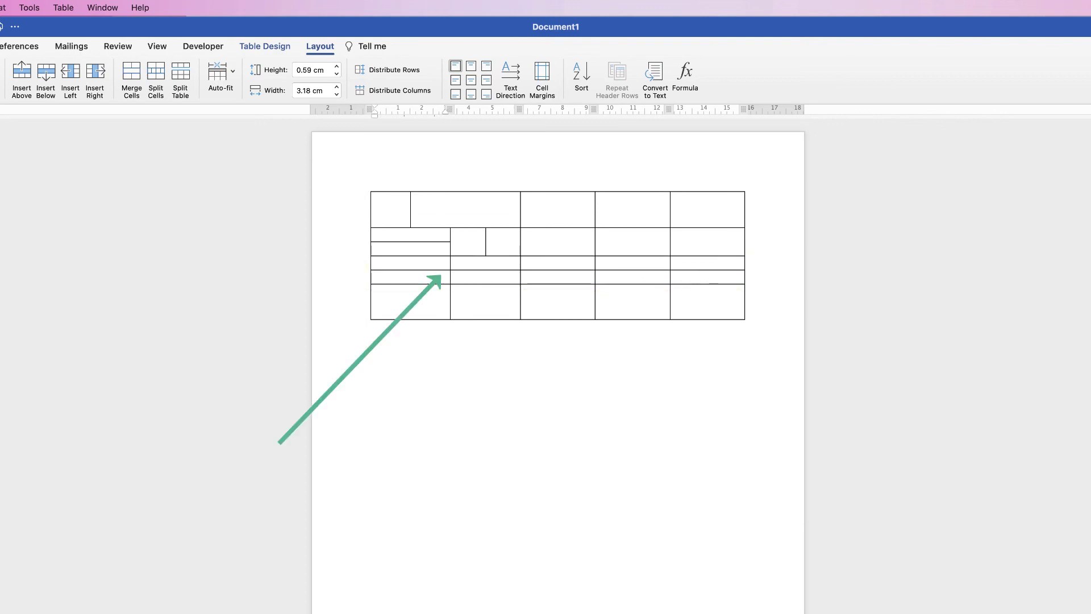
{"action": "left_click", "coordinate": [457, 277]}
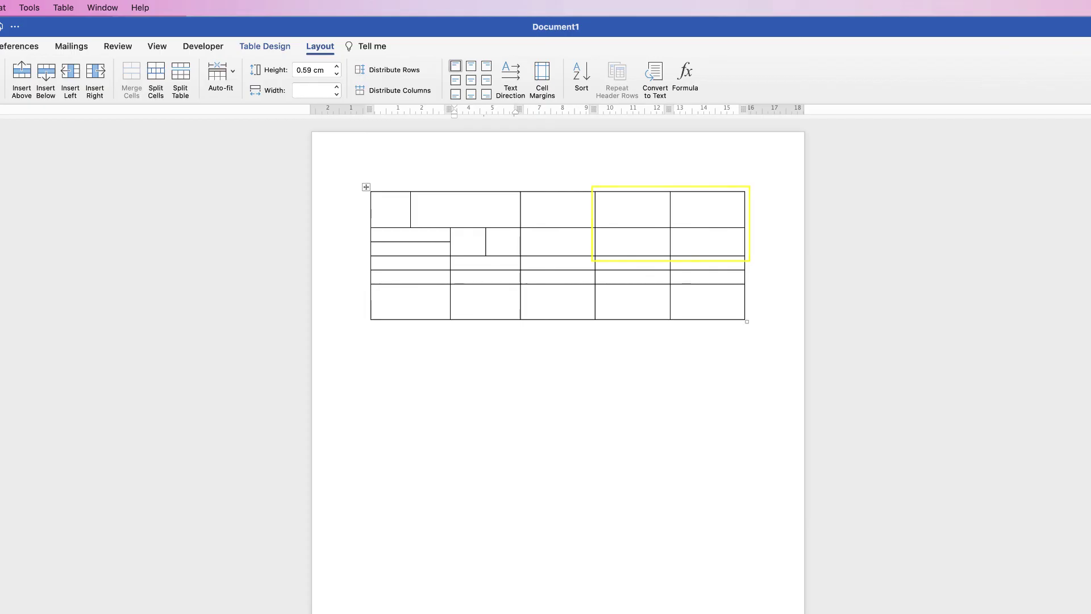
Merge the four cells where the last two columns meet the first two rows into one cell.
{"action": "left_click_drag", "start_coordinate": [631, 208], "coordinate": [708, 241]}
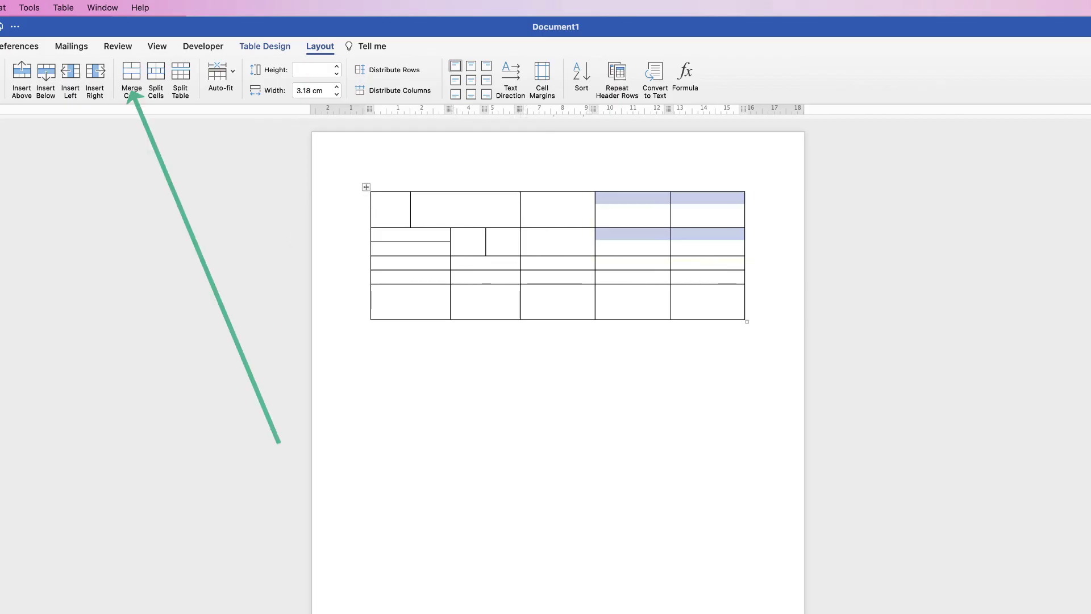
{"action": "left_click", "coordinate": [131, 77]}
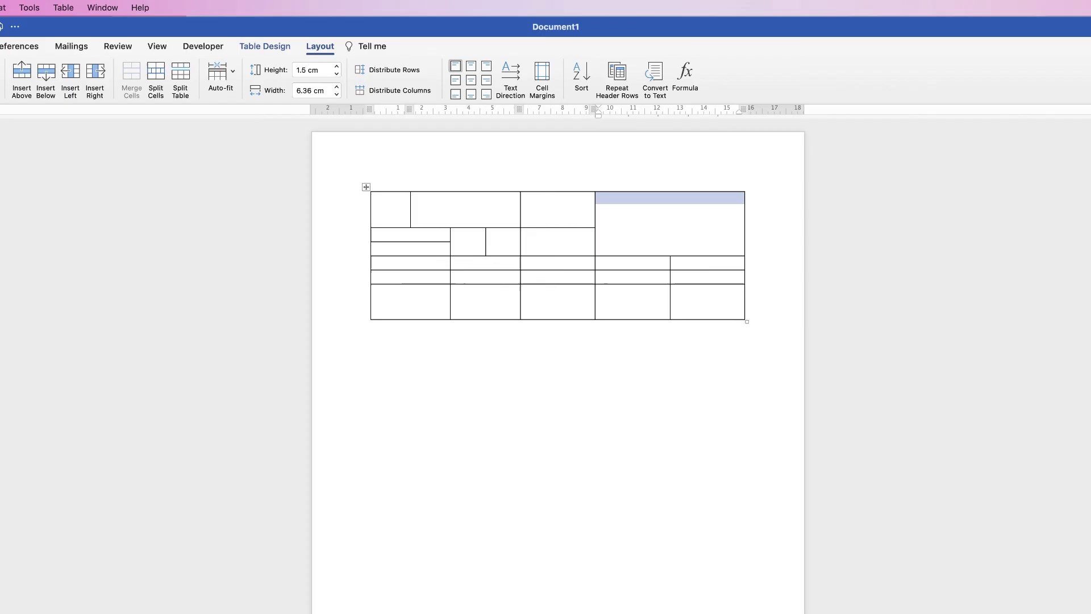
{"action": "left_click", "coordinate": [602, 199]}
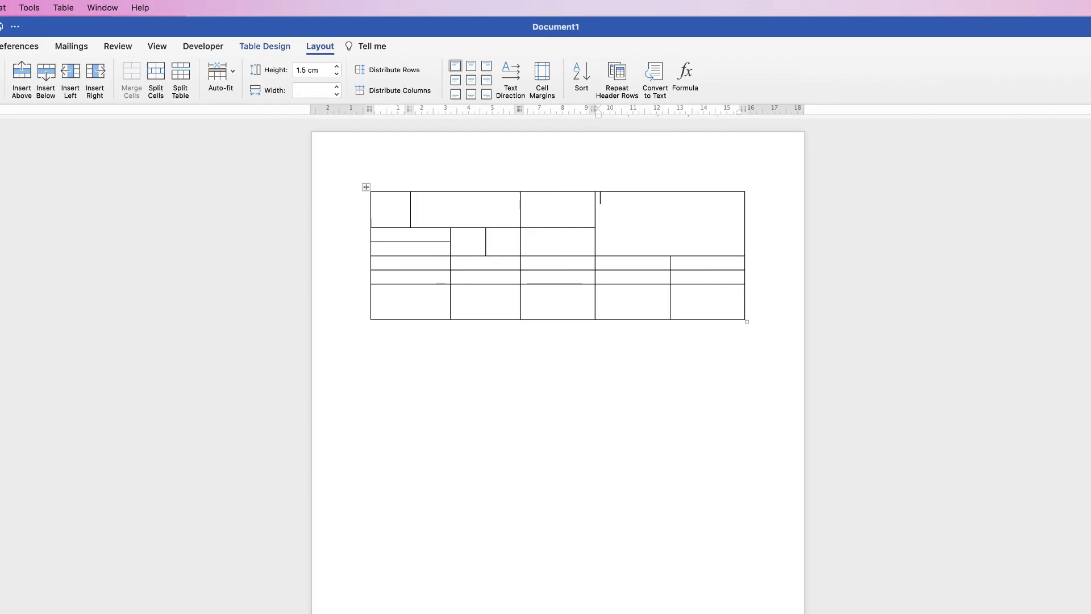